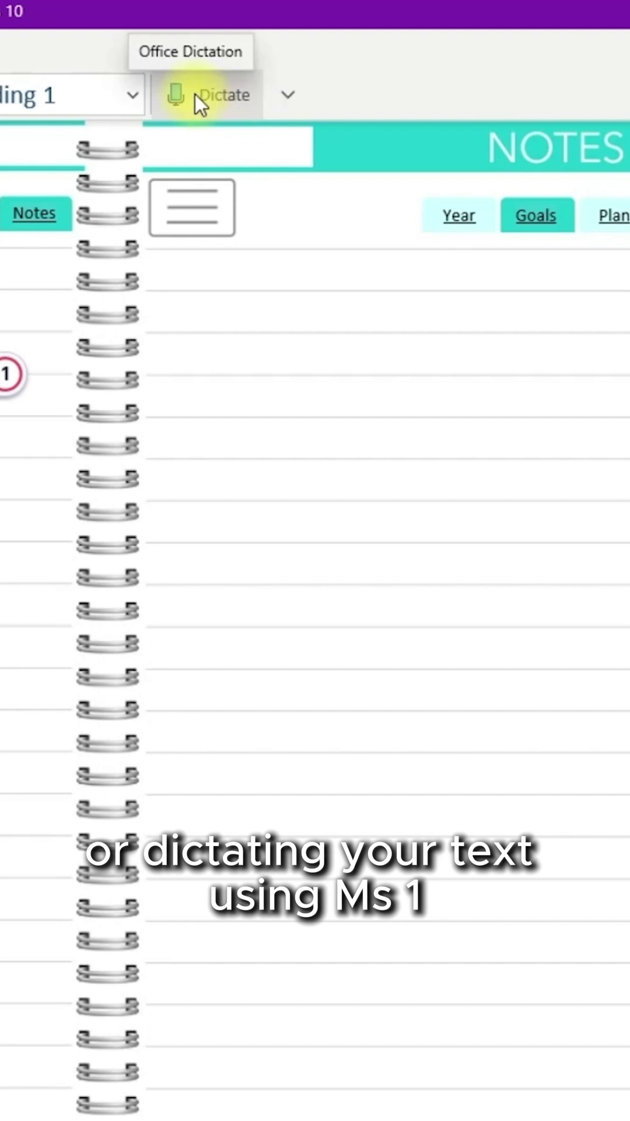
Start Dictate to add numbered note 3 about typing text on planner pages
{"action": "left_click", "coordinate": [196, 94]}
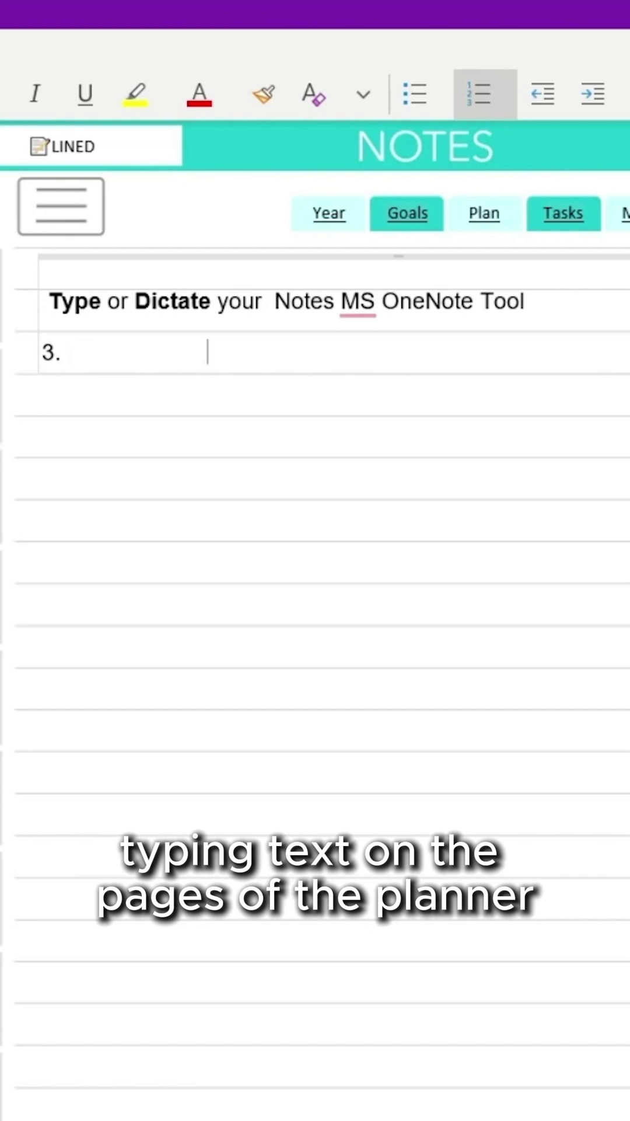
{"action": "type", "text": "of the planner using the"}
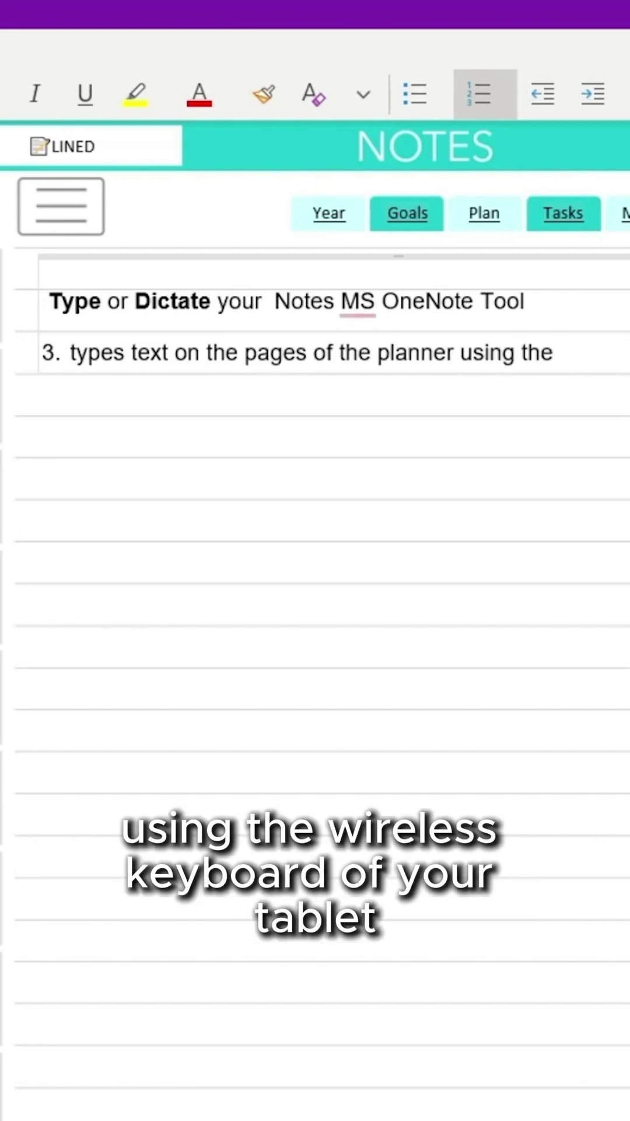
{"action": "type", "text": "your"}
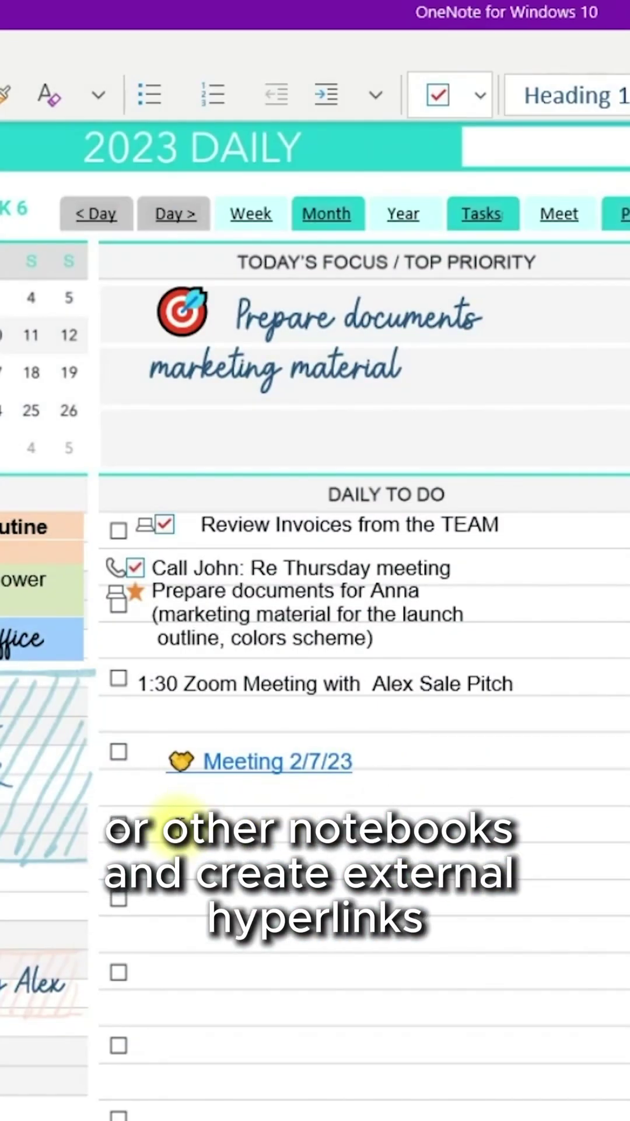
Paste the copied link into the empty to-do line under Meeting 2/7/23
{"action": "right_click", "coordinate": [174, 824]}
{"action": "left_click", "coordinate": [234, 944]}
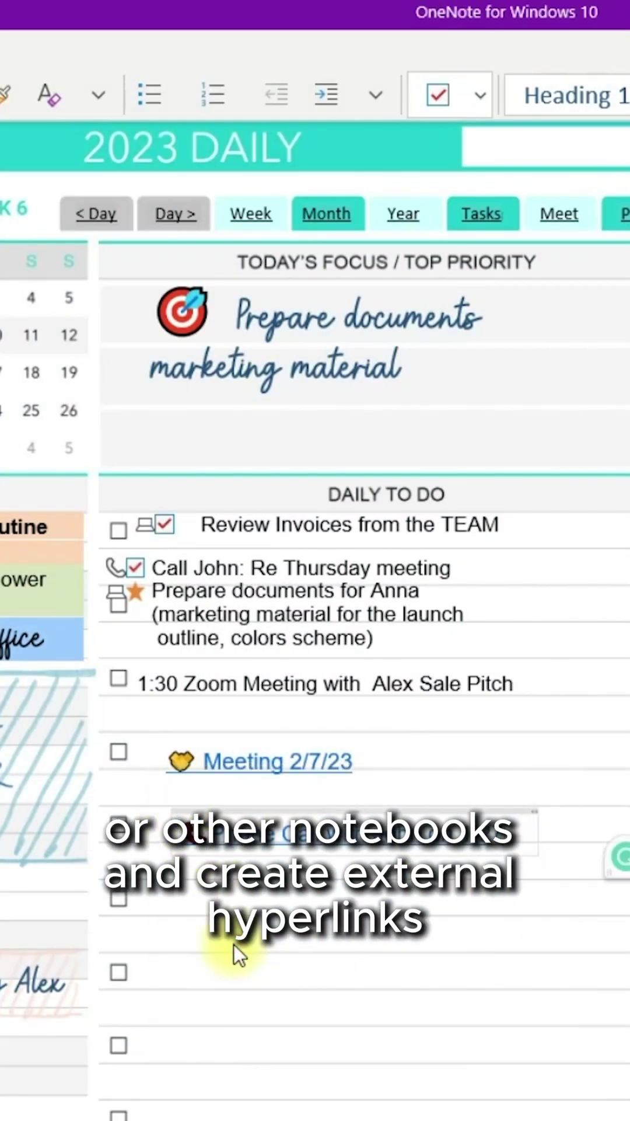